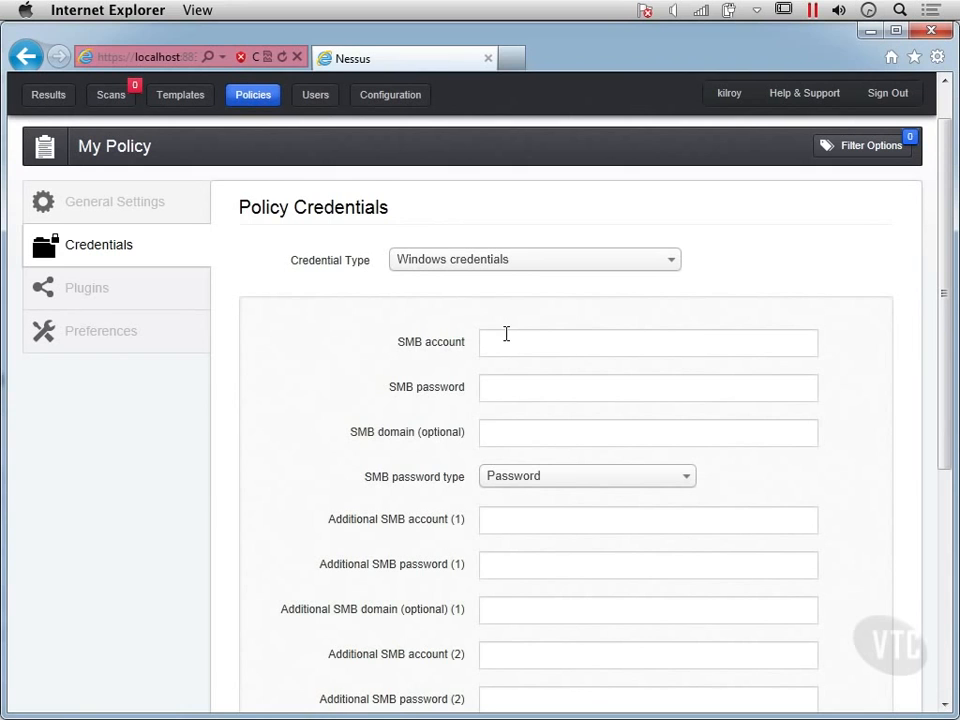
- Enter the account user name as the SMB account in the Windows credentials
{"action": "scroll", "coordinate": [510, 345], "scroll_direction": "down", "scroll_amount": 3}
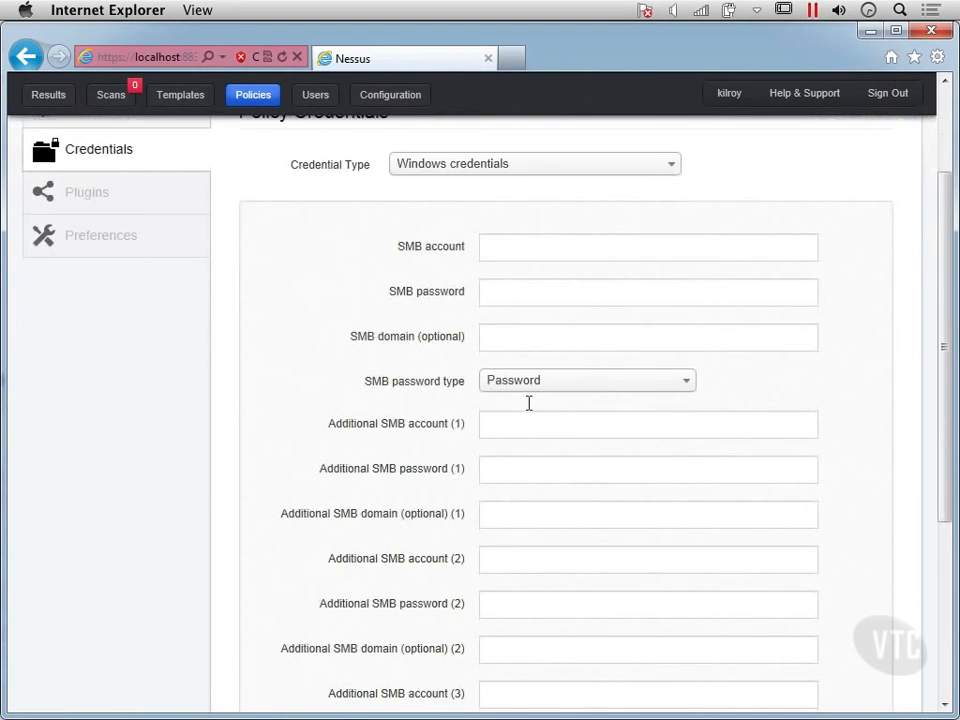
{"action": "scroll", "coordinate": [516, 287], "scroll_direction": "down", "scroll_amount": 10}
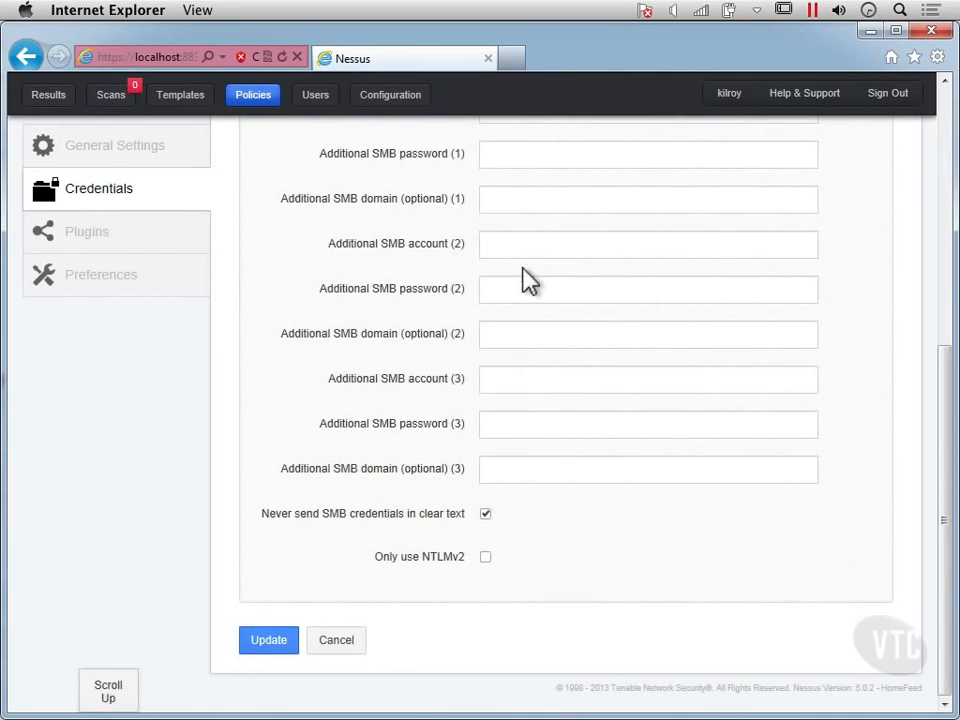
{"action": "scroll", "coordinate": [527, 280], "scroll_direction": "up", "scroll_amount": 3}
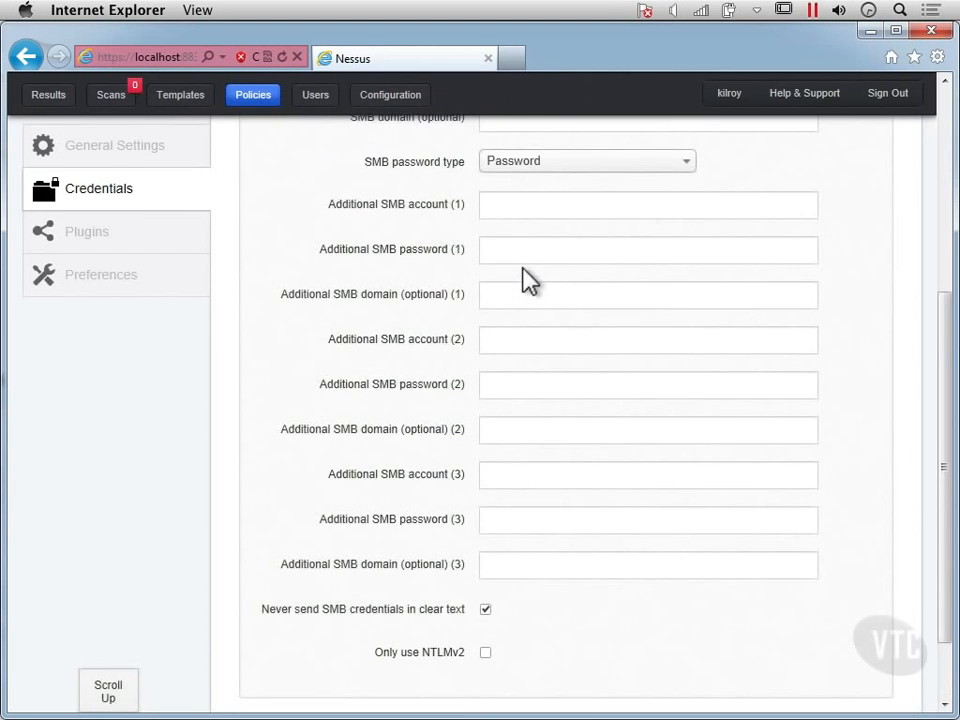
{"action": "scroll", "coordinate": [530, 280], "scroll_direction": "up", "scroll_amount": 10}
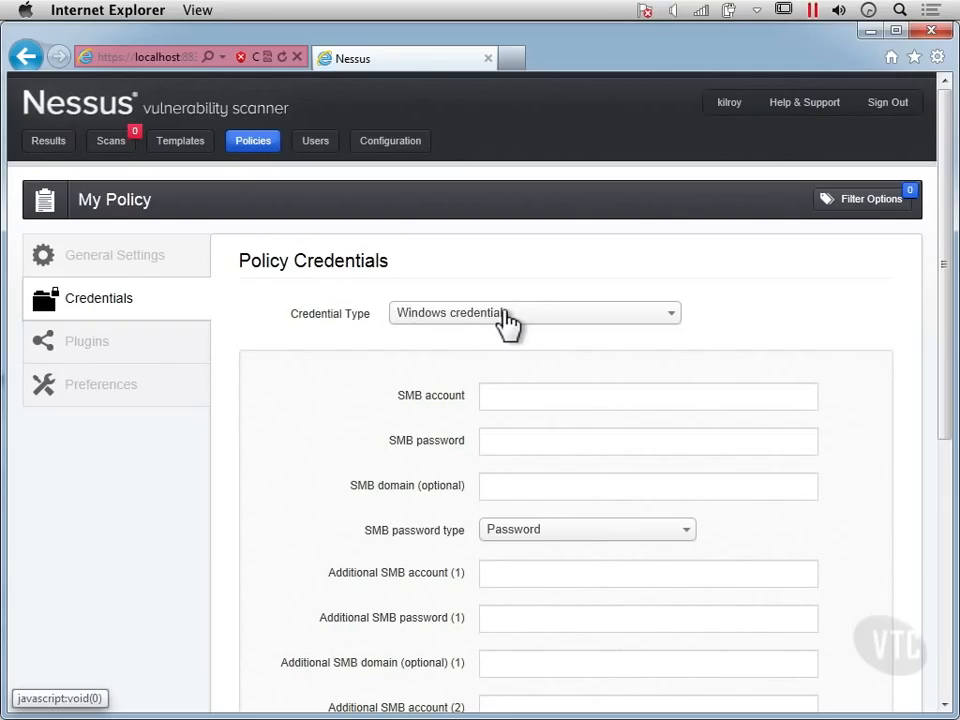
{"action": "left_click", "coordinate": [504, 397]}
{"action": "type", "text": "kilroy"}
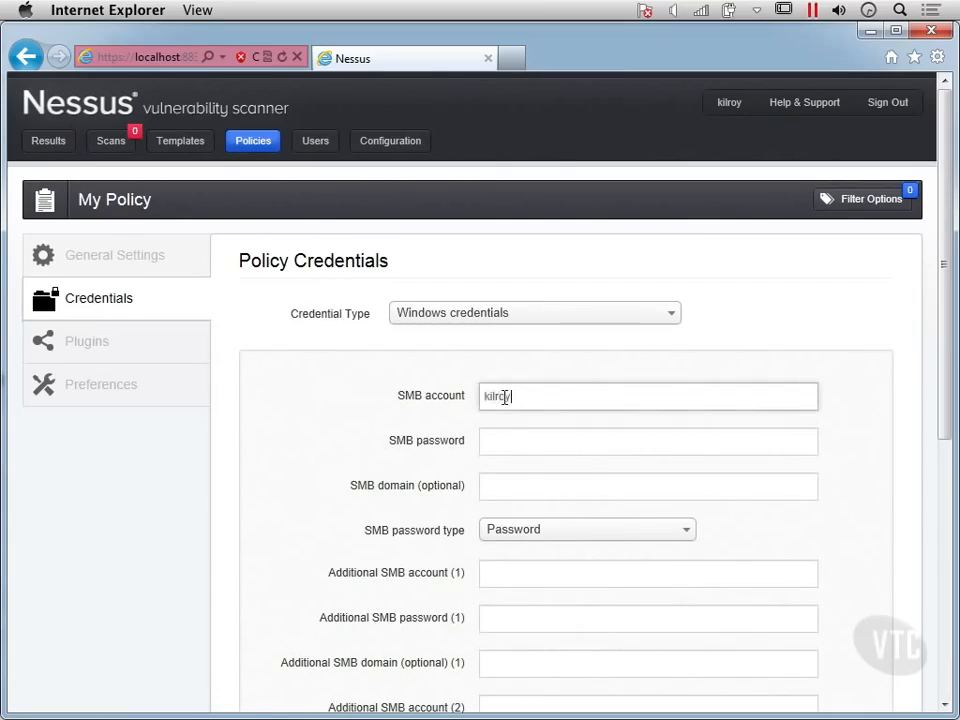
- Enter the SMB password for that account
{"action": "left_click", "coordinate": [531, 446]}
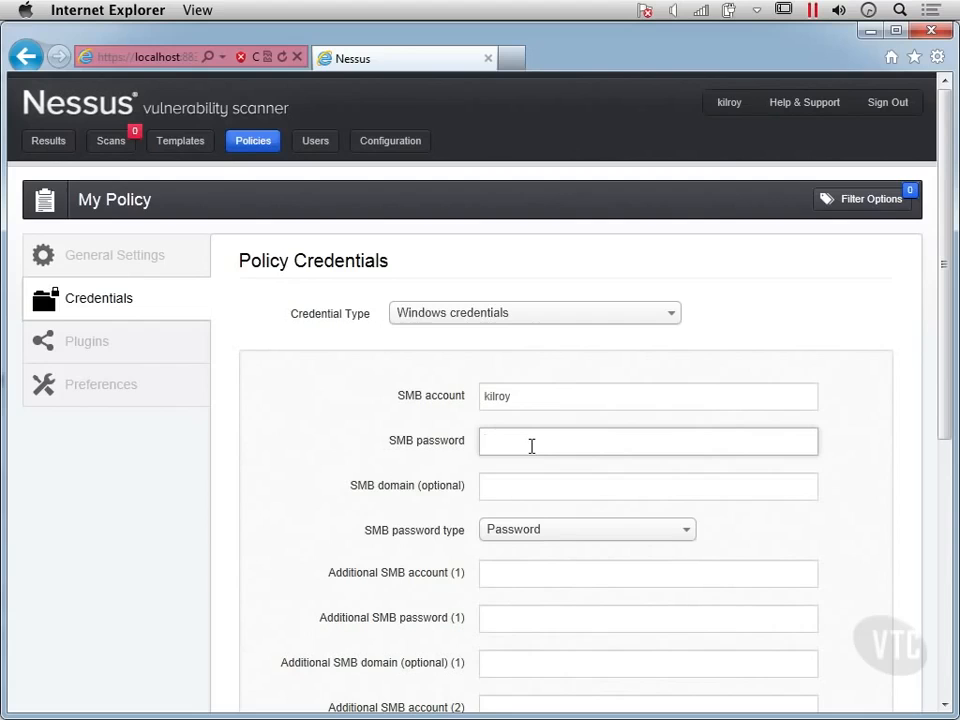
{"action": "type", "text": "••••••••"}
- Switch the credential type to SSH settings
{"action": "left_click", "coordinate": [492, 313]}
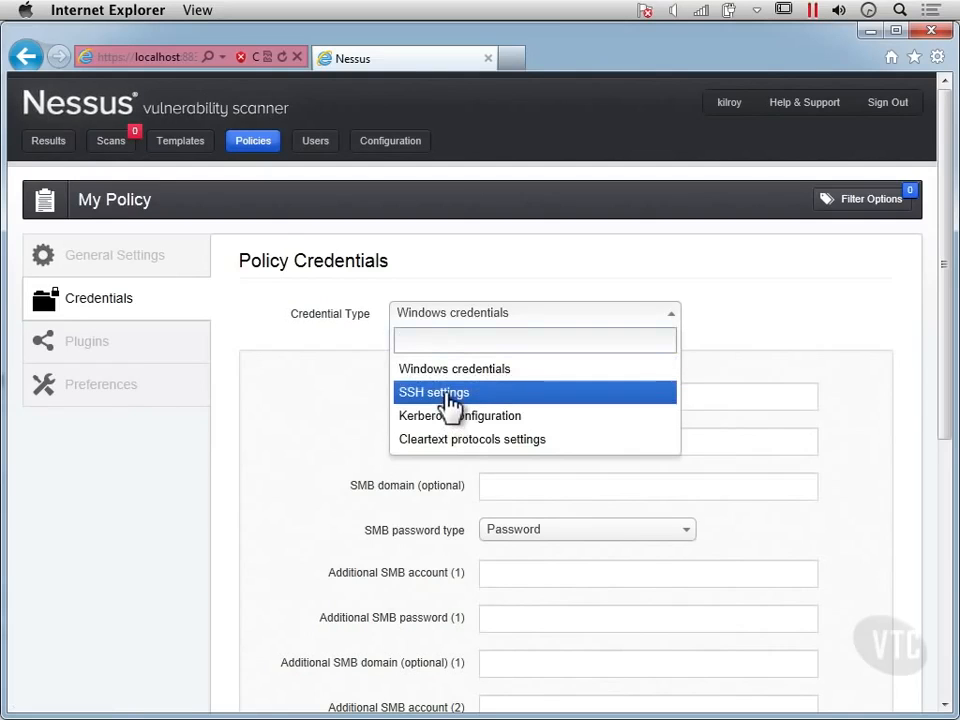
{"action": "left_click", "coordinate": [450, 393]}
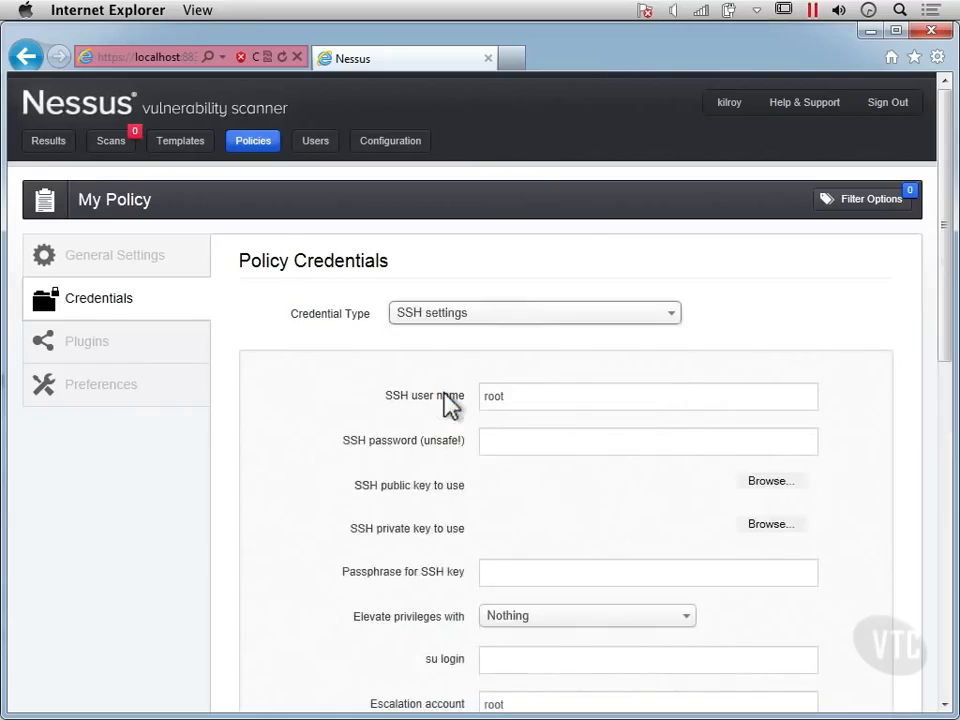
- Replace the SSH user name with the account user name and enter the SSH password
{"action": "double_click", "coordinate": [514, 397]}
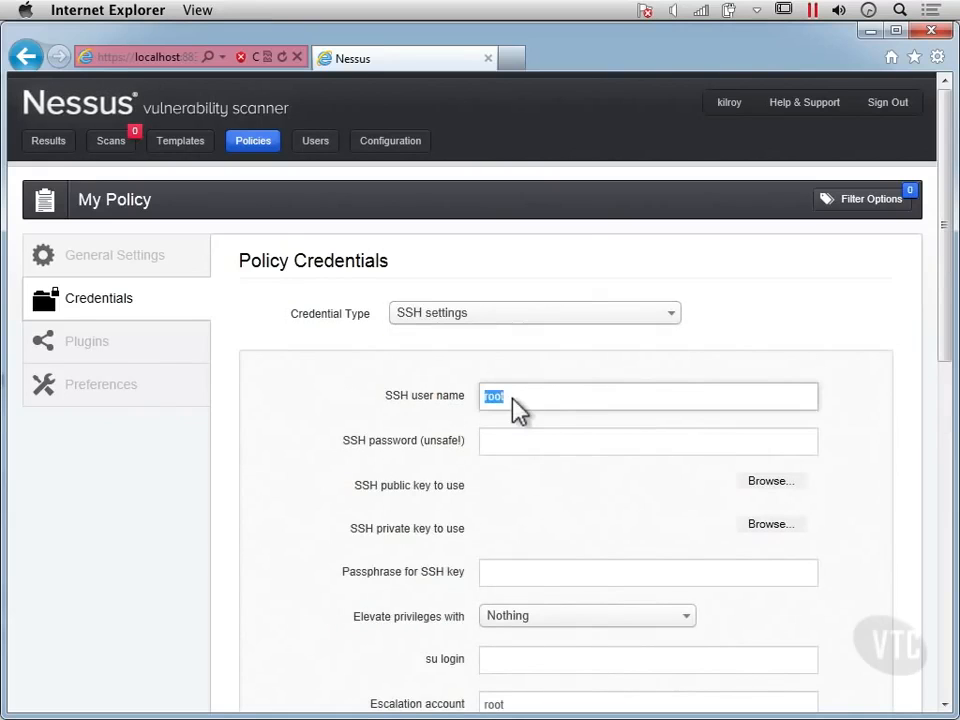
{"action": "type", "text": "kilroy"}
{"action": "key", "text": "Tab"}
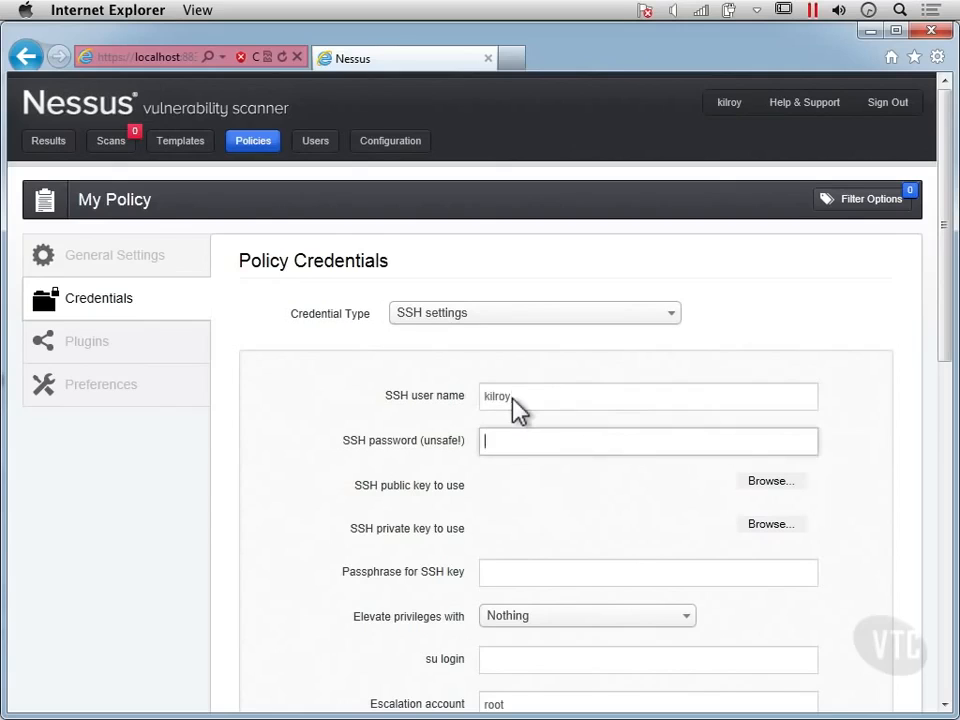
{"action": "type", "text": "password"}
- Set the privilege elevation method to sudo
{"action": "left_click", "coordinate": [563, 630]}
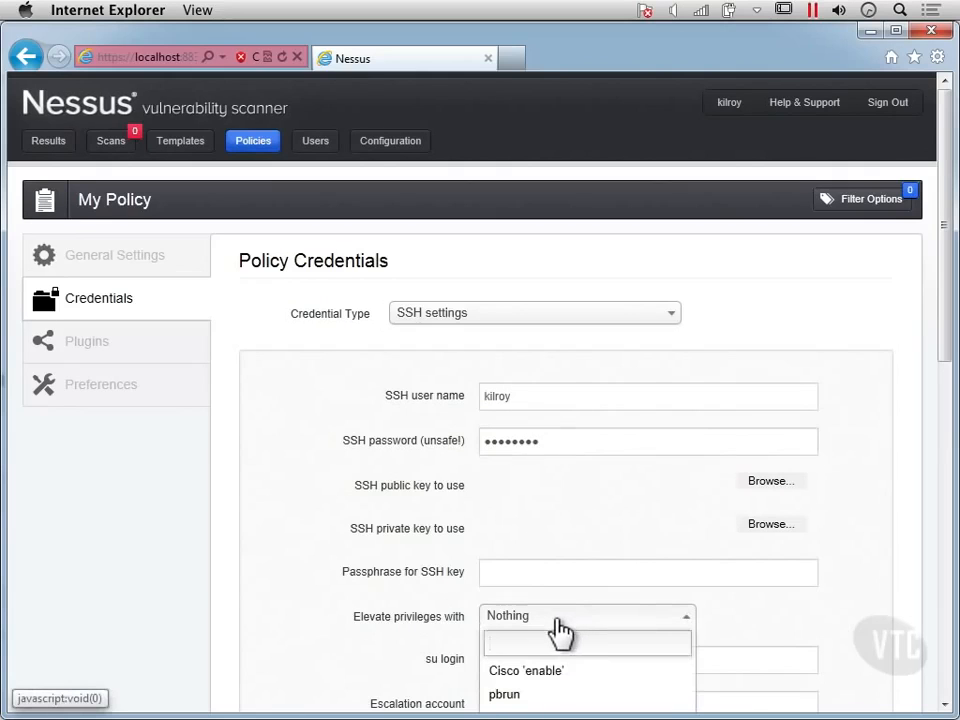
{"action": "scroll", "coordinate": [560, 632], "scroll_direction": "down", "scroll_amount": 1}
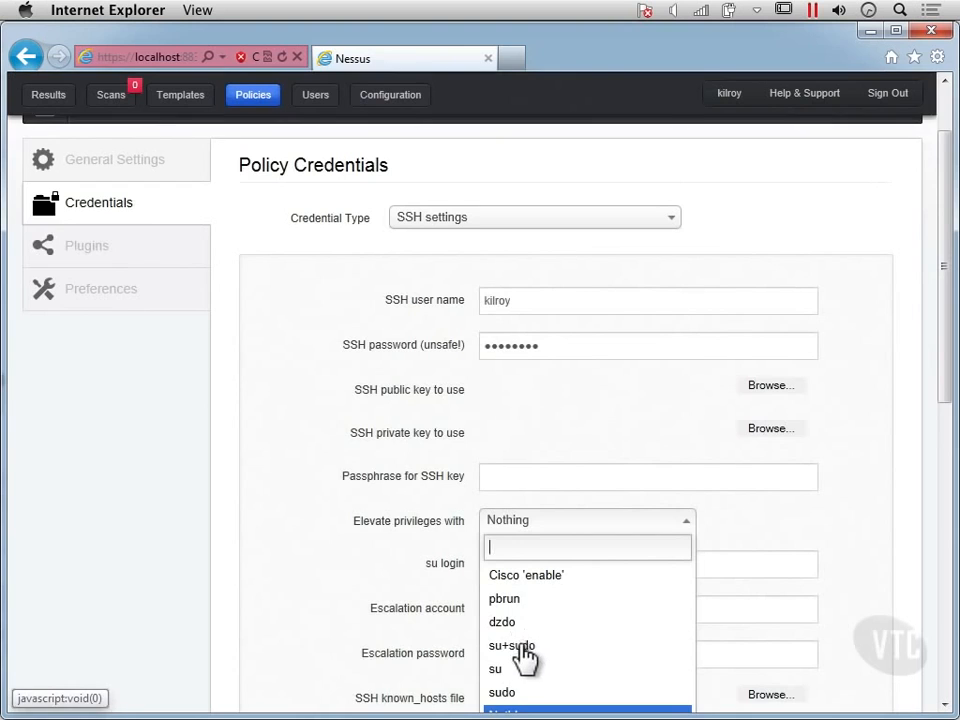
{"action": "scroll", "coordinate": [524, 655], "scroll_direction": "down", "scroll_amount": 10}
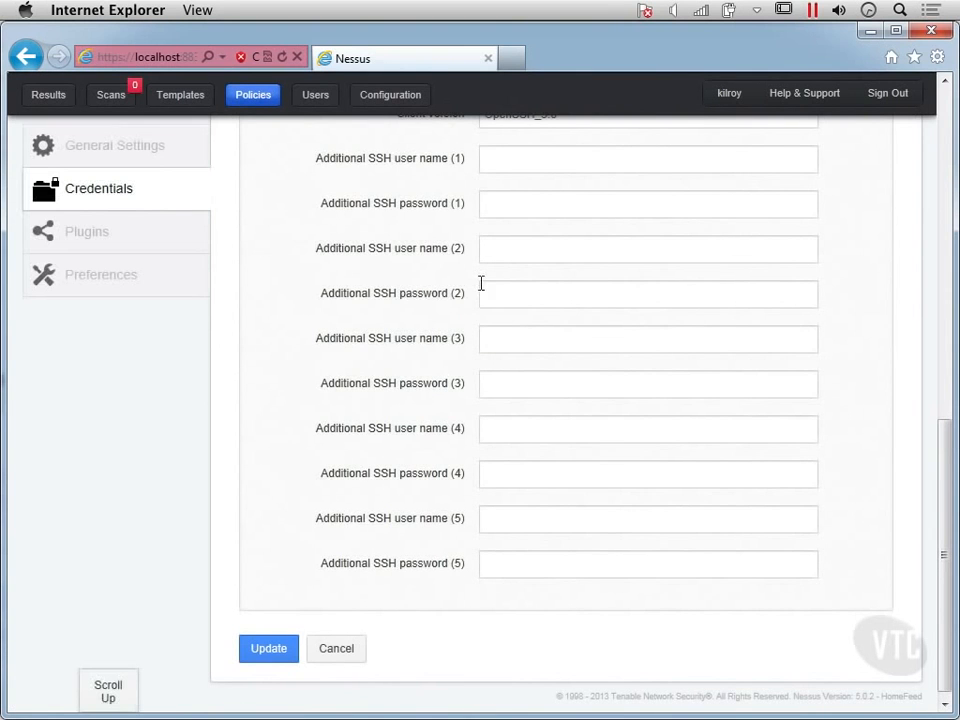
{"action": "scroll", "coordinate": [481, 283], "scroll_direction": "up", "scroll_amount": 1}
{"action": "scroll", "coordinate": [481, 295], "scroll_direction": "up", "scroll_amount": 10}
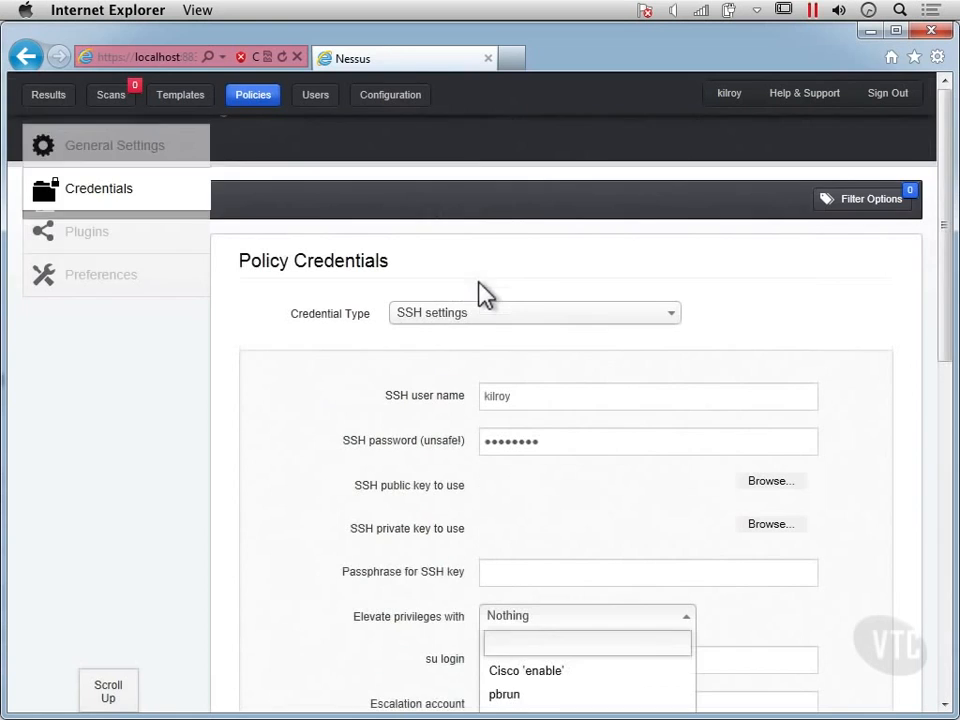
{"action": "scroll", "coordinate": [551, 533], "scroll_direction": "down", "scroll_amount": 1}
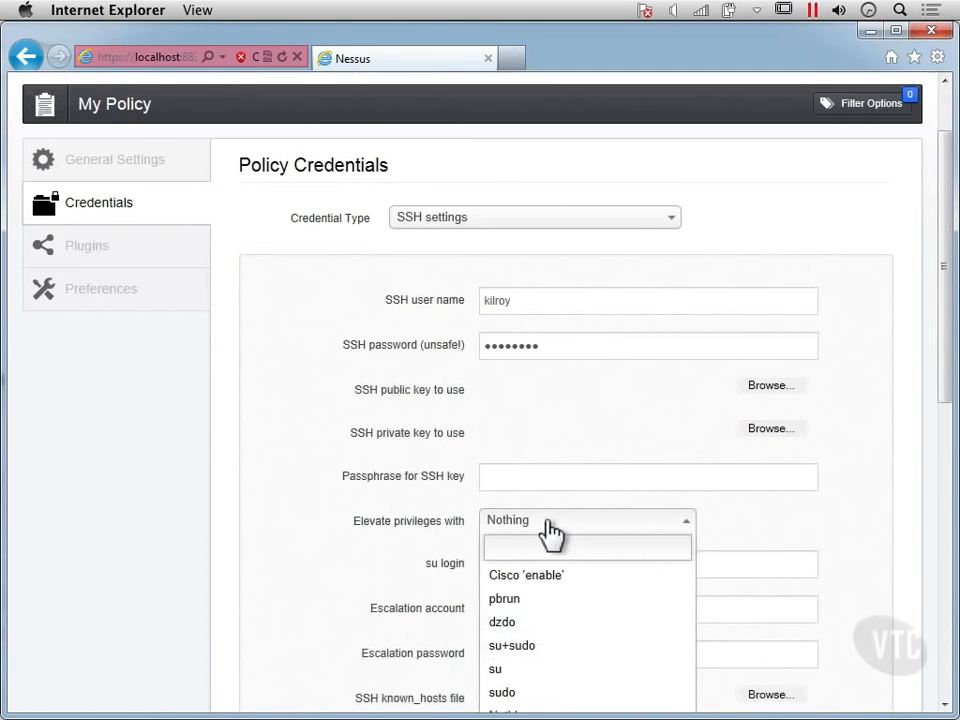
{"action": "scroll", "coordinate": [530, 653], "scroll_direction": "down", "scroll_amount": 2}
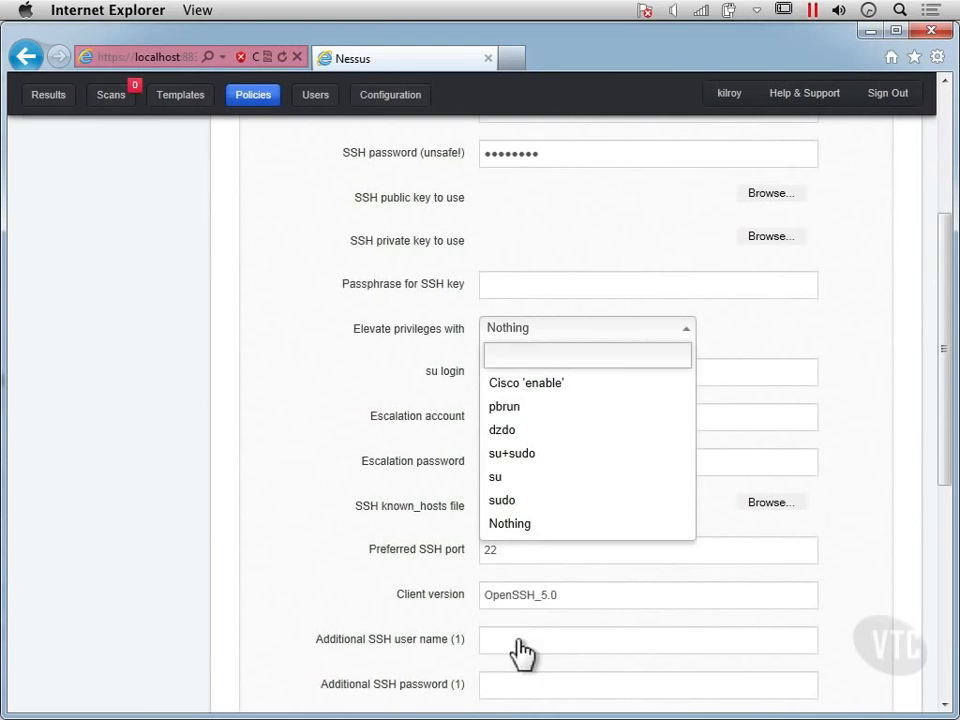
{"action": "left_click", "coordinate": [510, 510]}
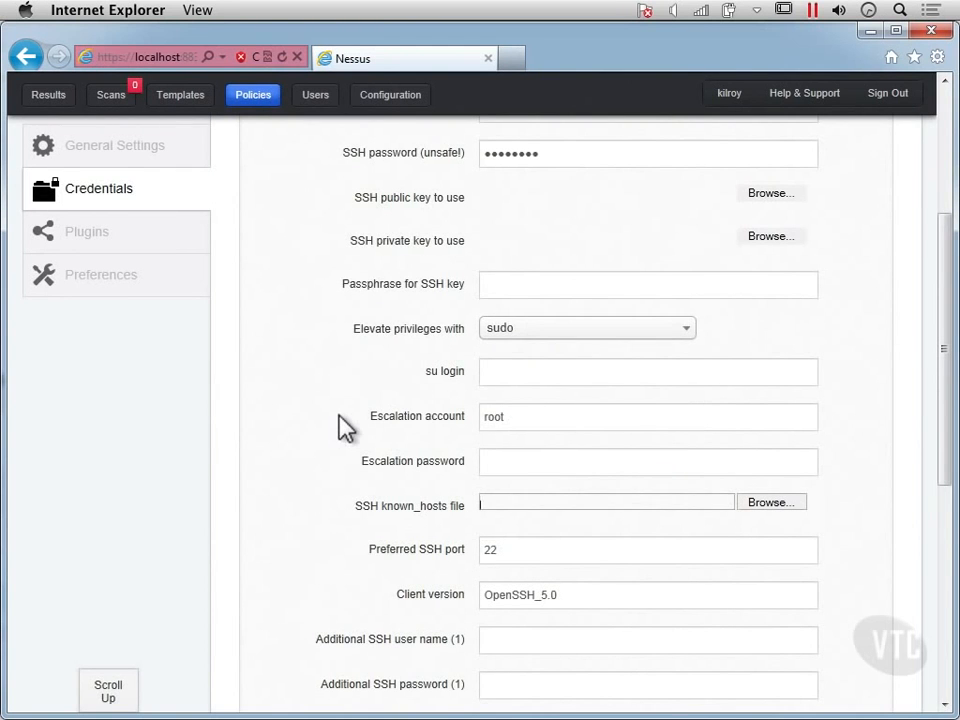
- Switch the credential type to Kerberos configuration to view its fields
{"action": "scroll", "coordinate": [340, 425], "scroll_direction": "up", "scroll_amount": 3}
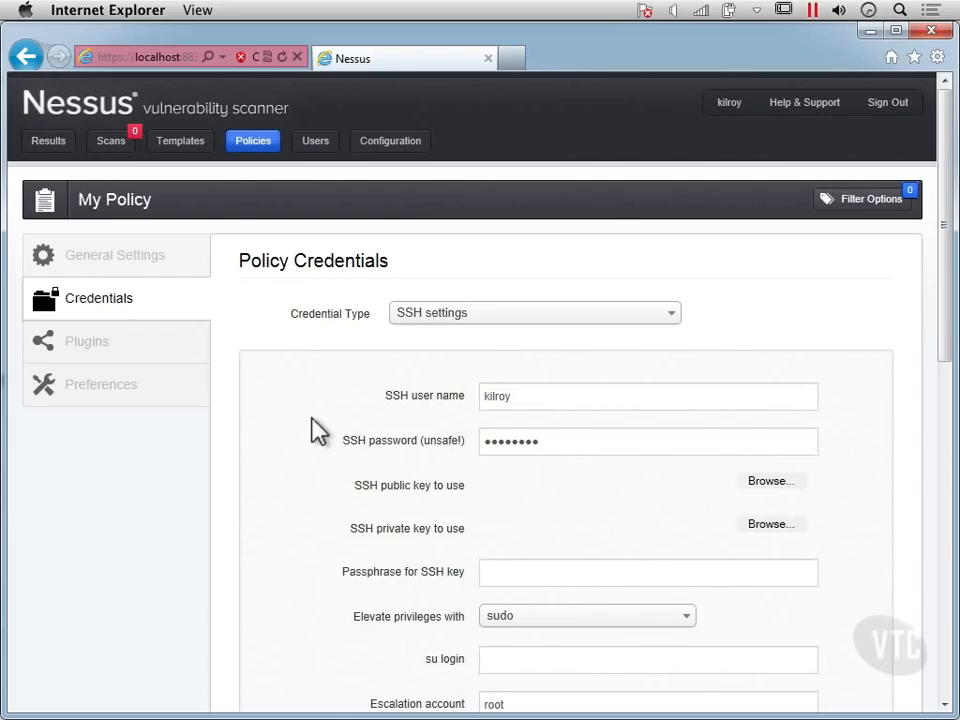
{"action": "left_click", "coordinate": [494, 327]}
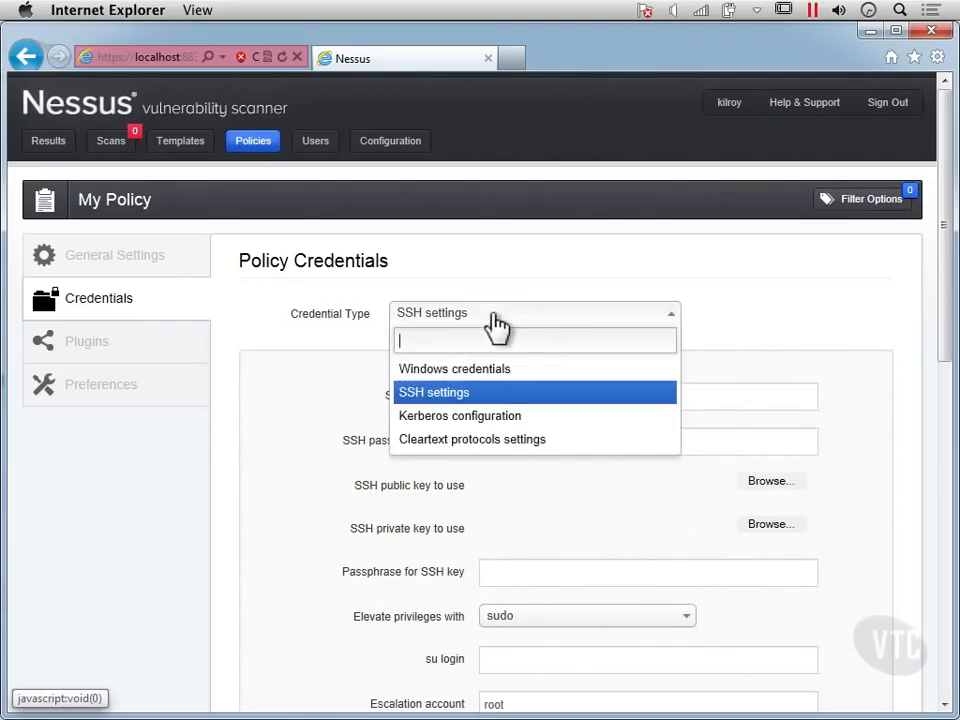
{"action": "left_click", "coordinate": [483, 425]}
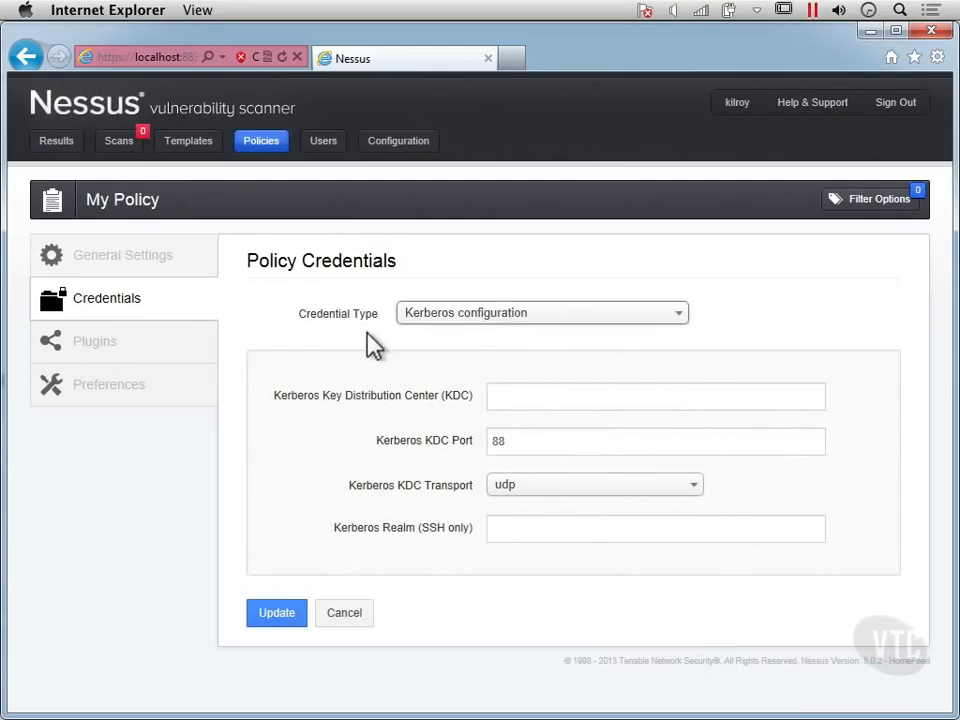
- Switch the credential type to Cleartext protocols settings to view its fields
{"action": "left_click", "coordinate": [490, 318]}
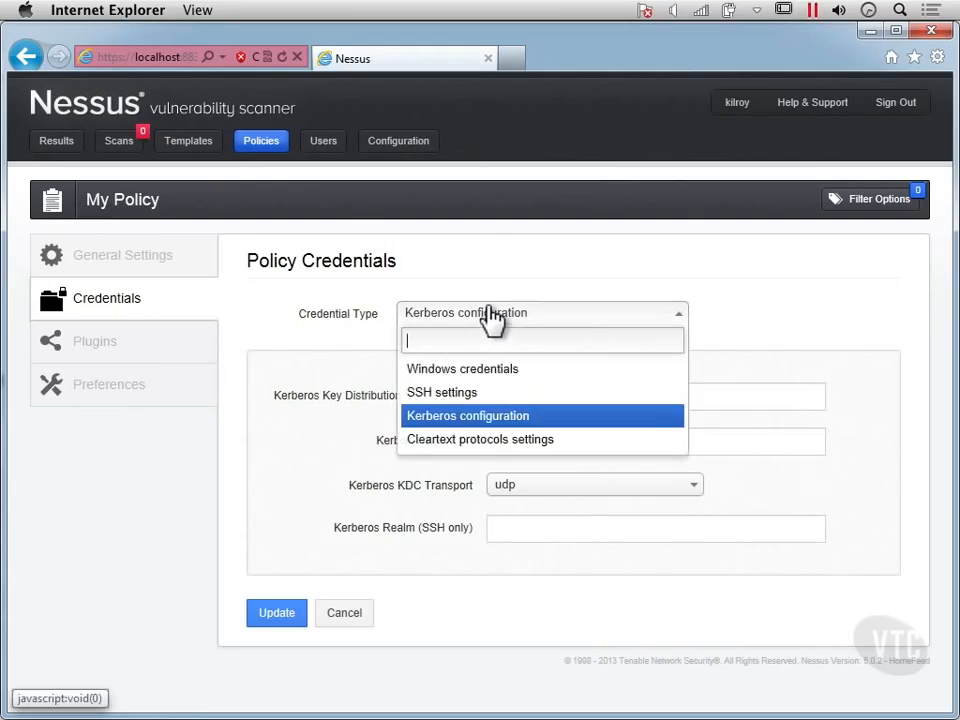
{"action": "left_click", "coordinate": [472, 443]}
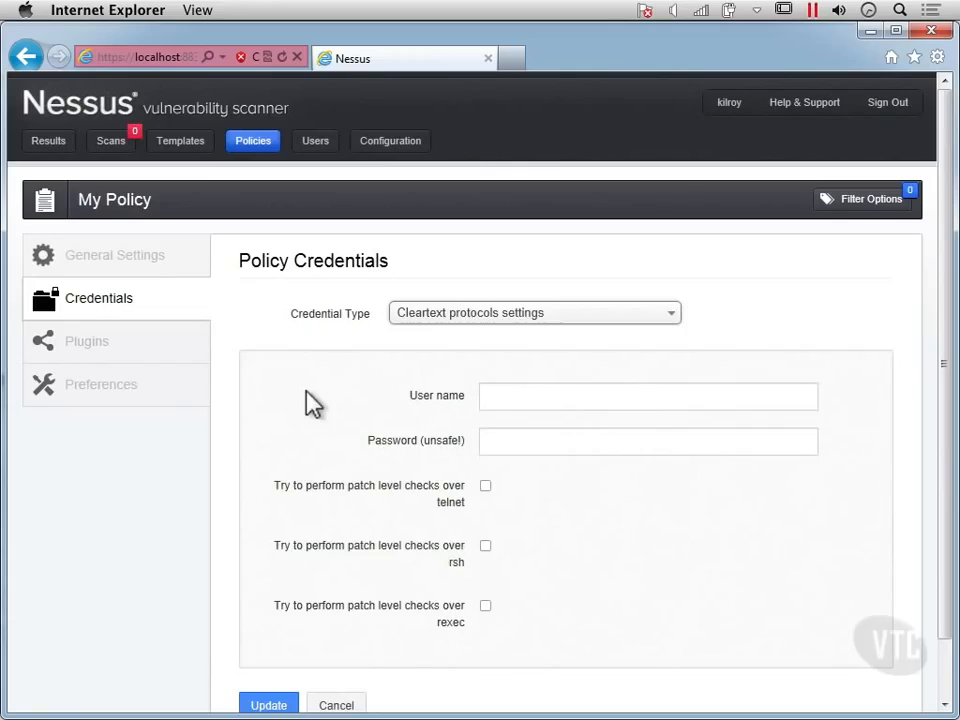
{"action": "scroll", "coordinate": [410, 400], "scroll_direction": "down", "scroll_amount": 1}
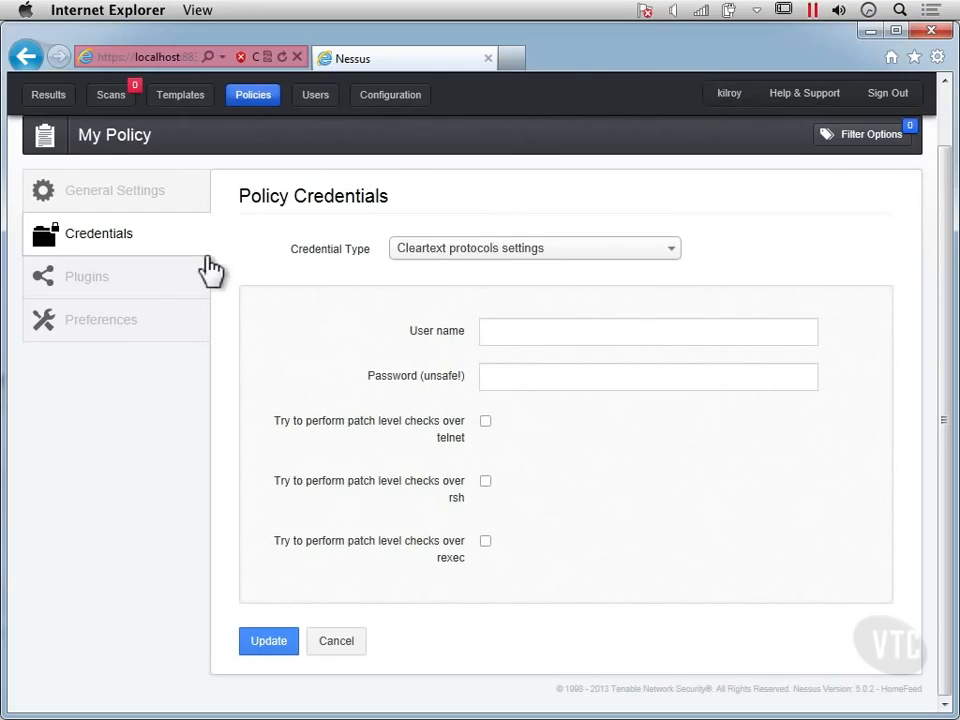
- Open the policy's Plugins section and scroll through the list of plugin families
{"action": "left_click", "coordinate": [114, 279]}
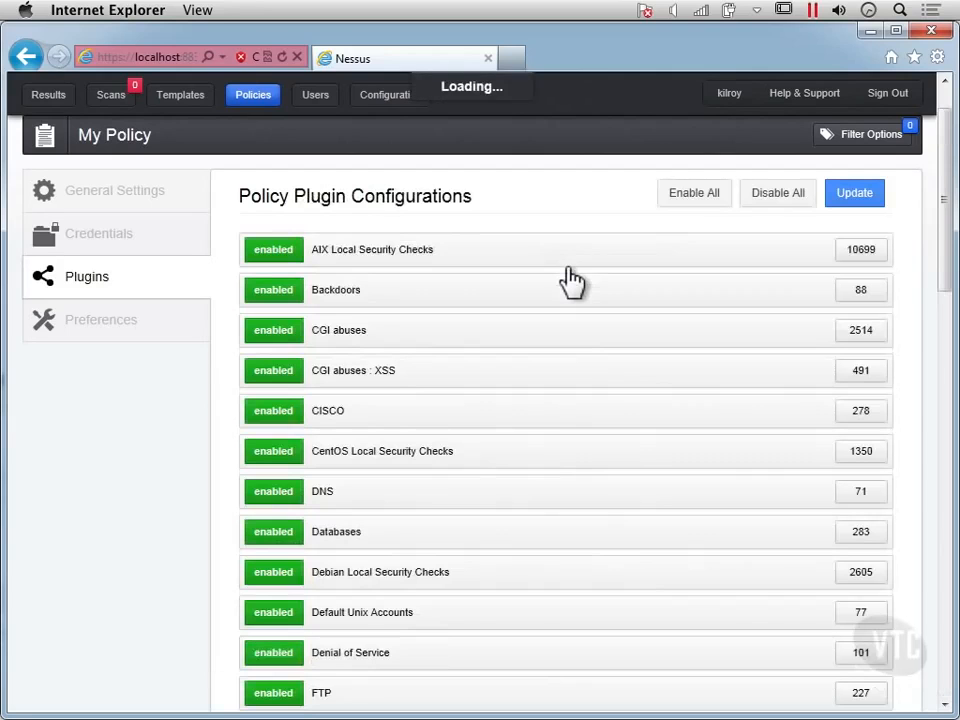
{"action": "scroll", "coordinate": [570, 281], "scroll_direction": "down", "scroll_amount": 2}
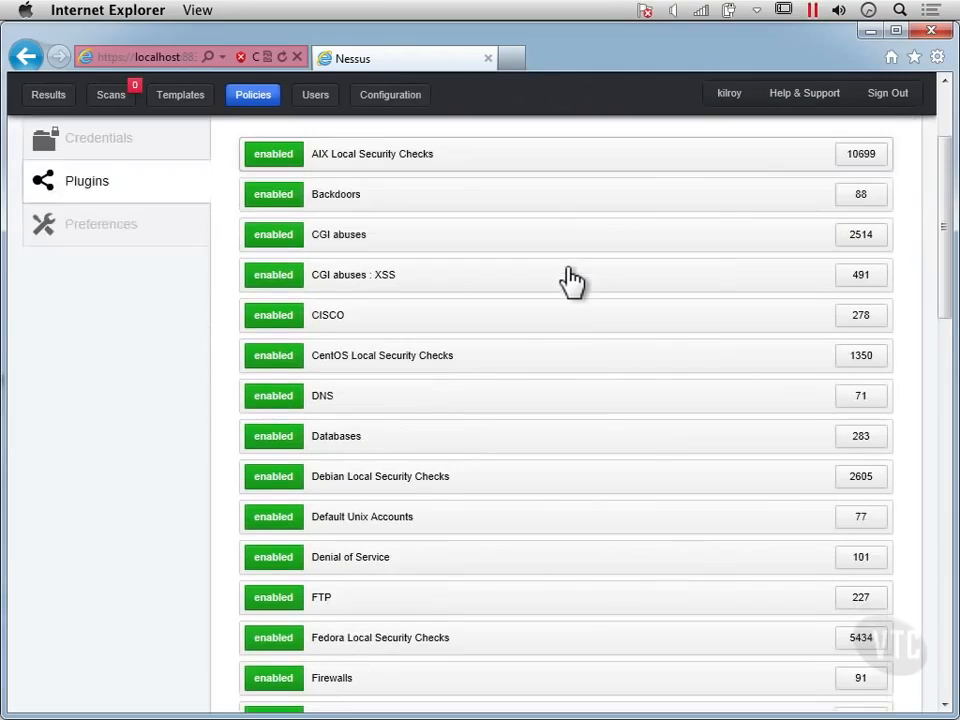
{"action": "scroll", "coordinate": [570, 281], "scroll_direction": "down", "scroll_amount": 10}
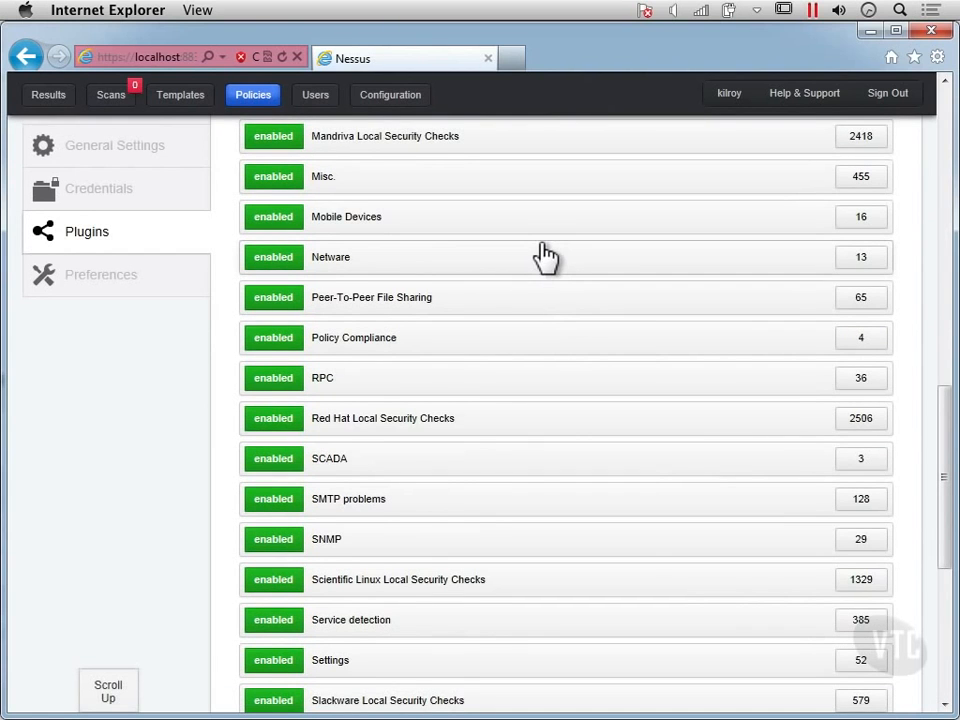
{"action": "scroll", "coordinate": [545, 257], "scroll_direction": "down", "scroll_amount": 6}
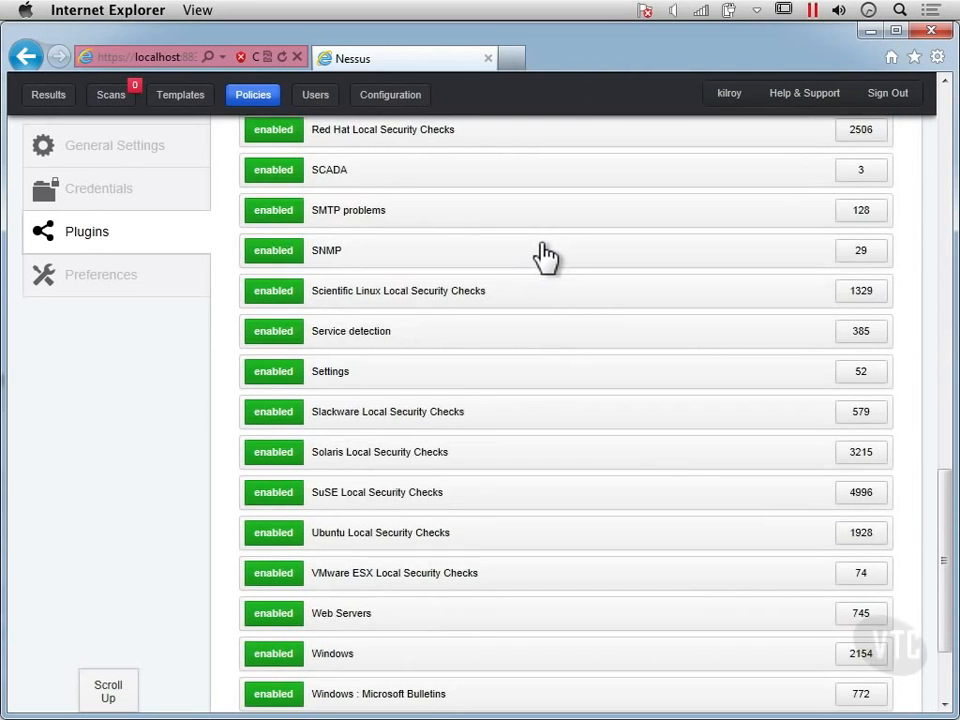
{"action": "scroll", "coordinate": [548, 232], "scroll_direction": "down", "scroll_amount": 3}
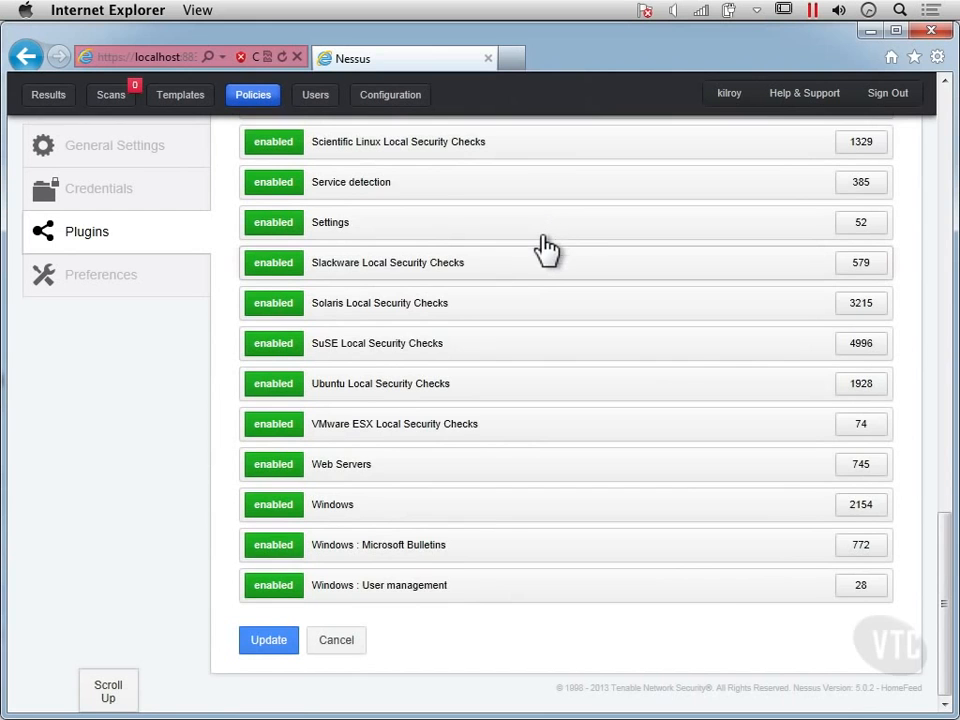
{"action": "scroll", "coordinate": [548, 232], "scroll_direction": "up", "scroll_amount": 12}
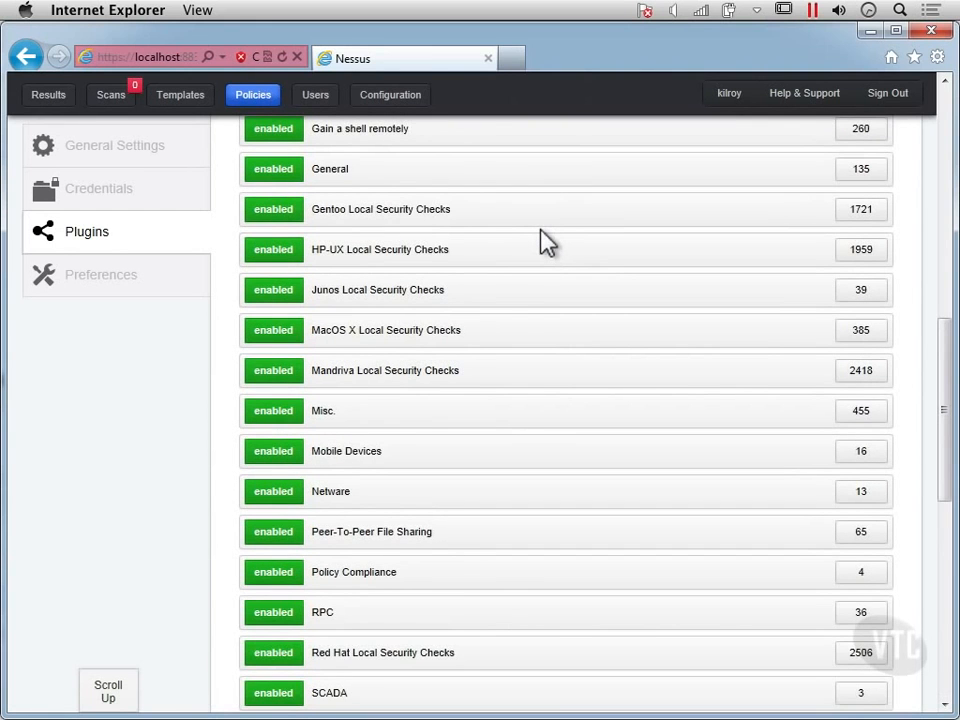
{"action": "scroll", "coordinate": [546, 242], "scroll_direction": "up", "scroll_amount": 15}
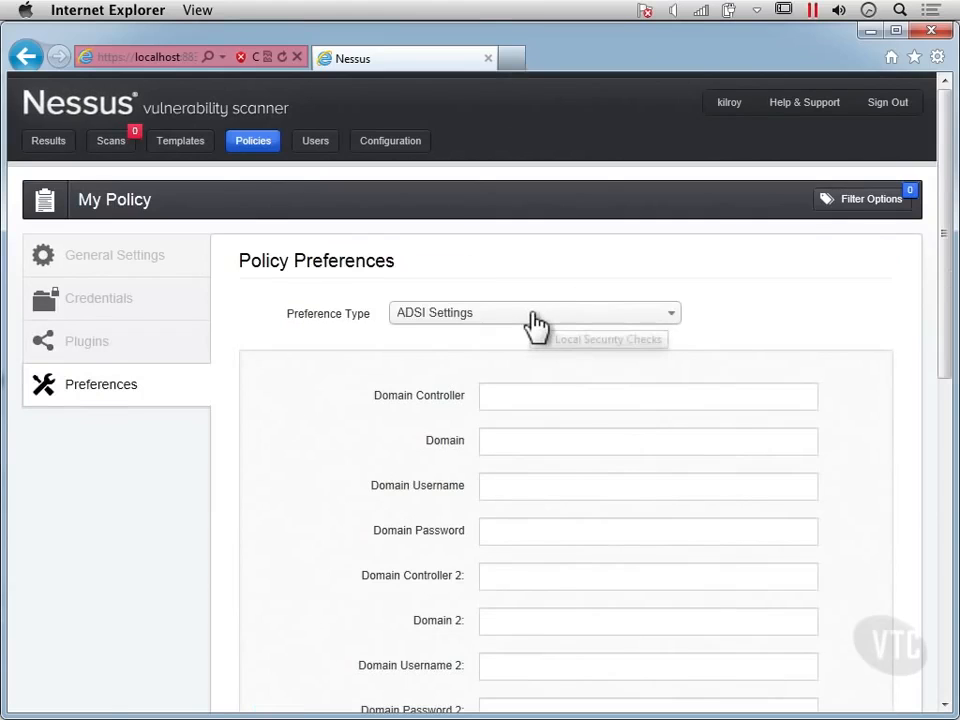
- Switch the preference type to SNMP settings and review its fields
{"action": "left_click", "coordinate": [534, 315]}
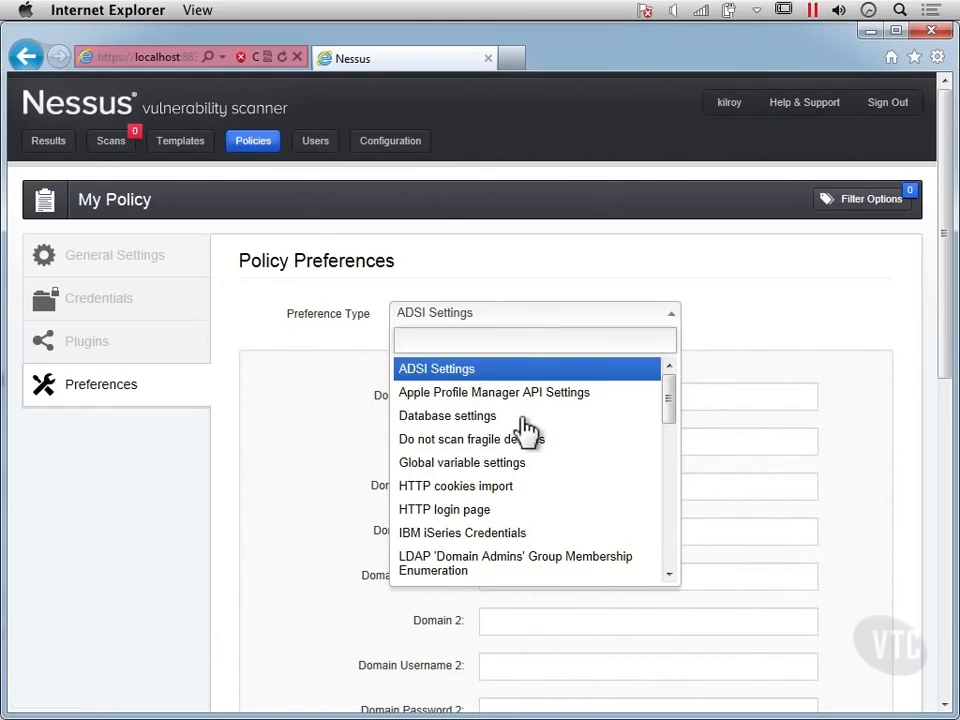
{"action": "scroll", "coordinate": [526, 430], "scroll_direction": "down", "scroll_amount": 1}
{"action": "scroll", "coordinate": [526, 430], "scroll_direction": "down", "scroll_amount": 5}
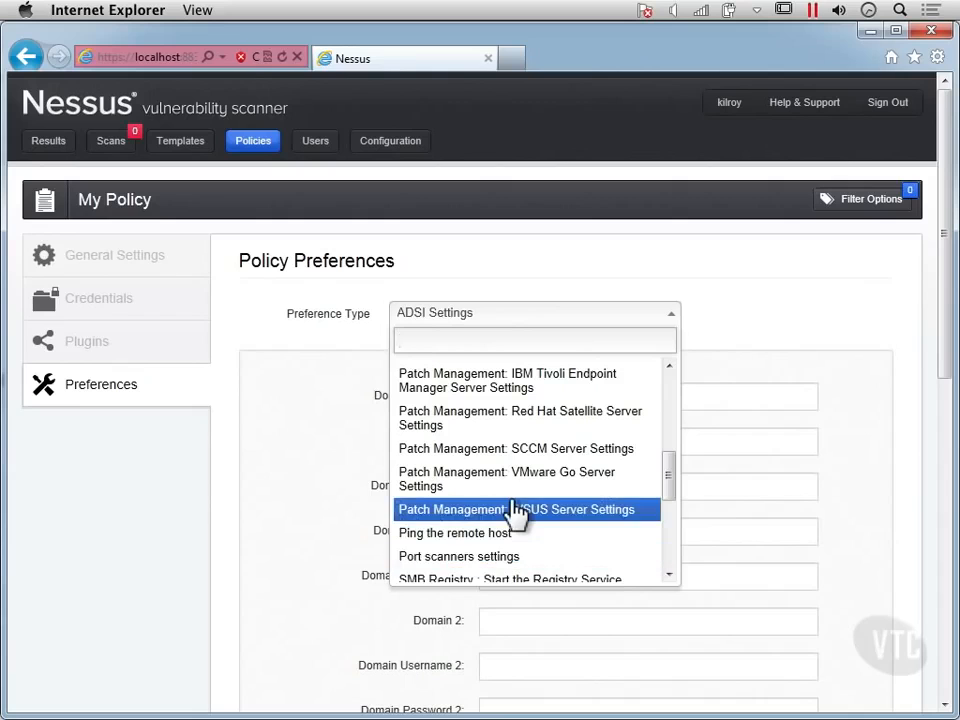
{"action": "scroll", "coordinate": [517, 512], "scroll_direction": "down", "scroll_amount": 1}
{"action": "scroll", "coordinate": [514, 510], "scroll_direction": "down", "scroll_amount": 1}
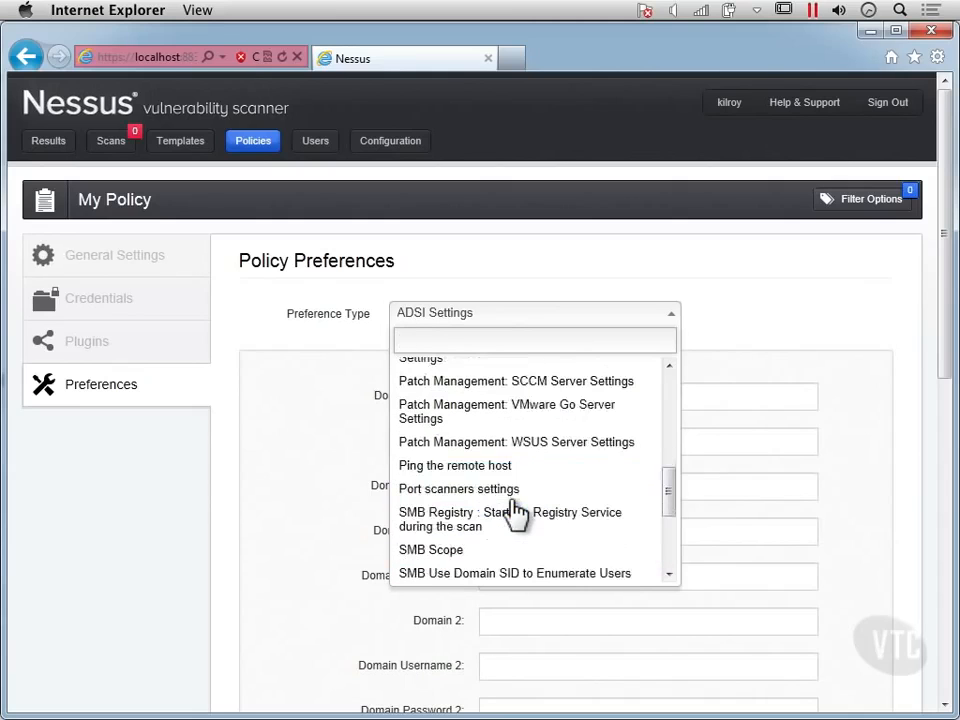
{"action": "scroll", "coordinate": [472, 524], "scroll_direction": "down", "scroll_amount": 4}
{"action": "scroll", "coordinate": [478, 520], "scroll_direction": "up", "scroll_amount": 2}
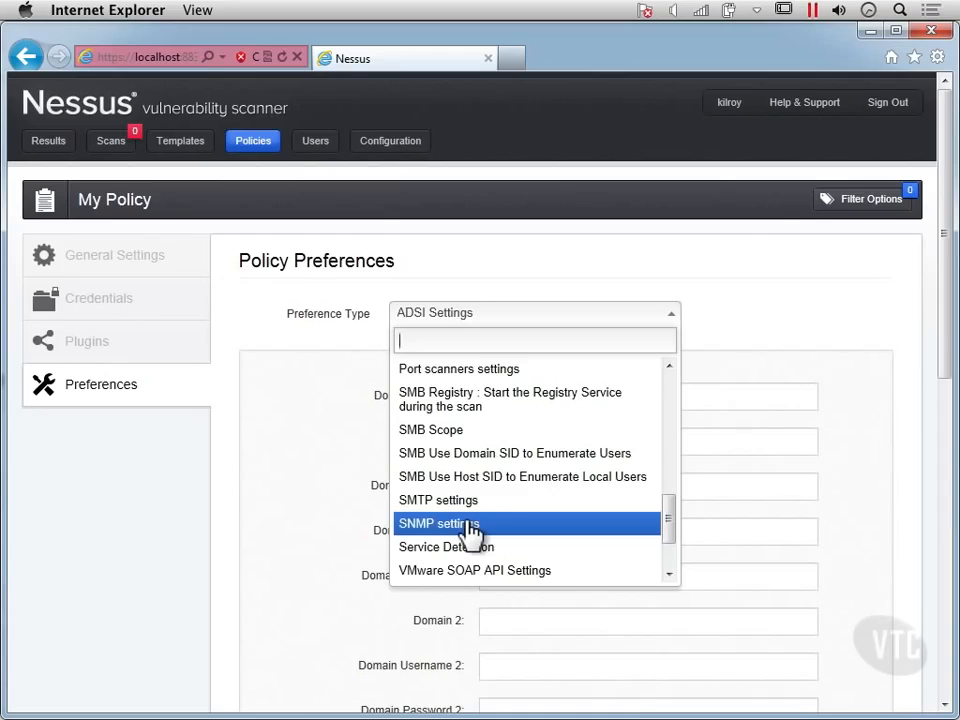
{"action": "left_click", "coordinate": [468, 526]}
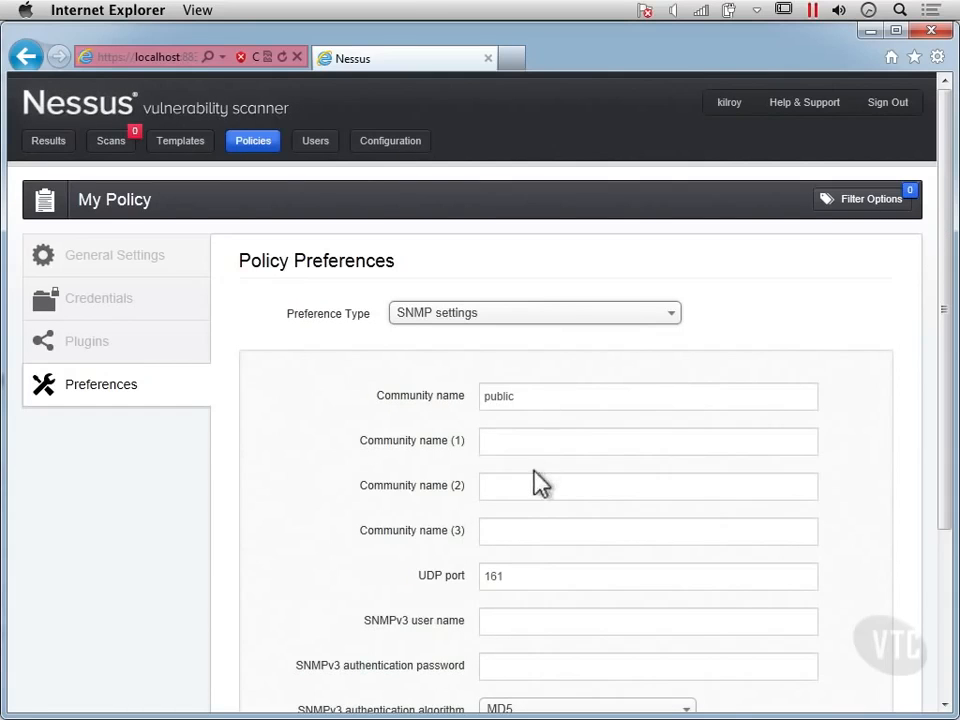
{"action": "scroll", "coordinate": [538, 478], "scroll_direction": "down", "scroll_amount": 1}
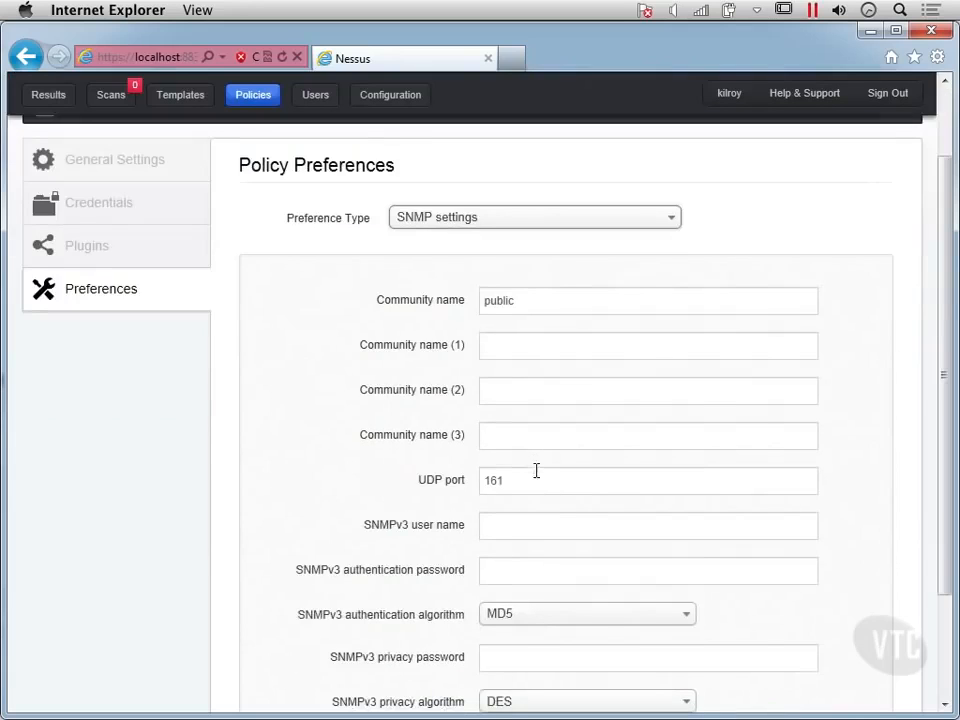
{"action": "scroll", "coordinate": [536, 472], "scroll_direction": "up", "scroll_amount": 1}
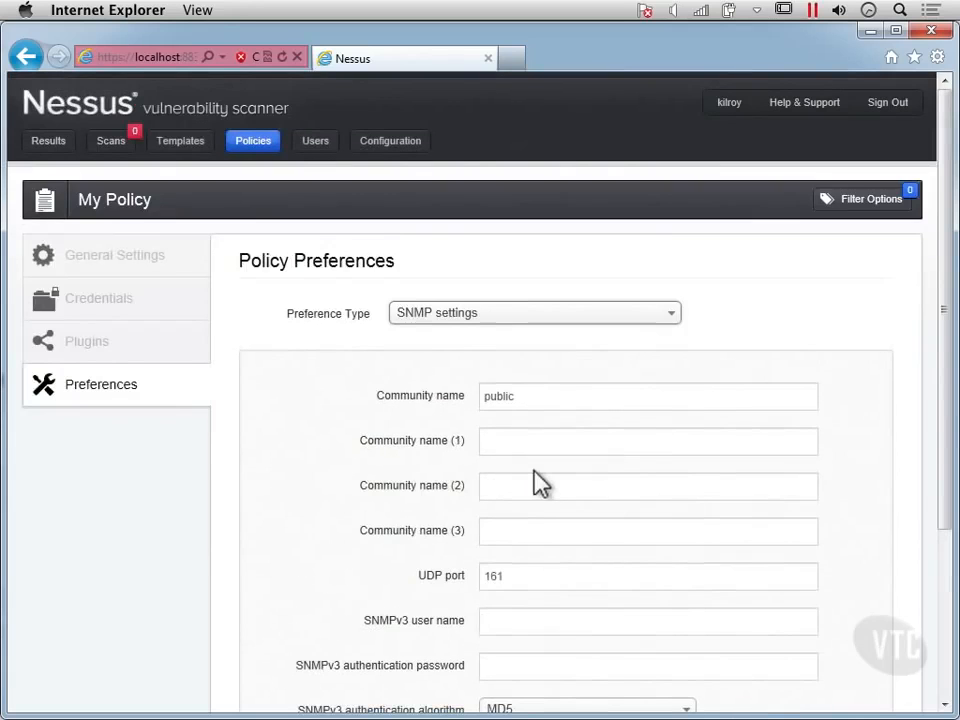